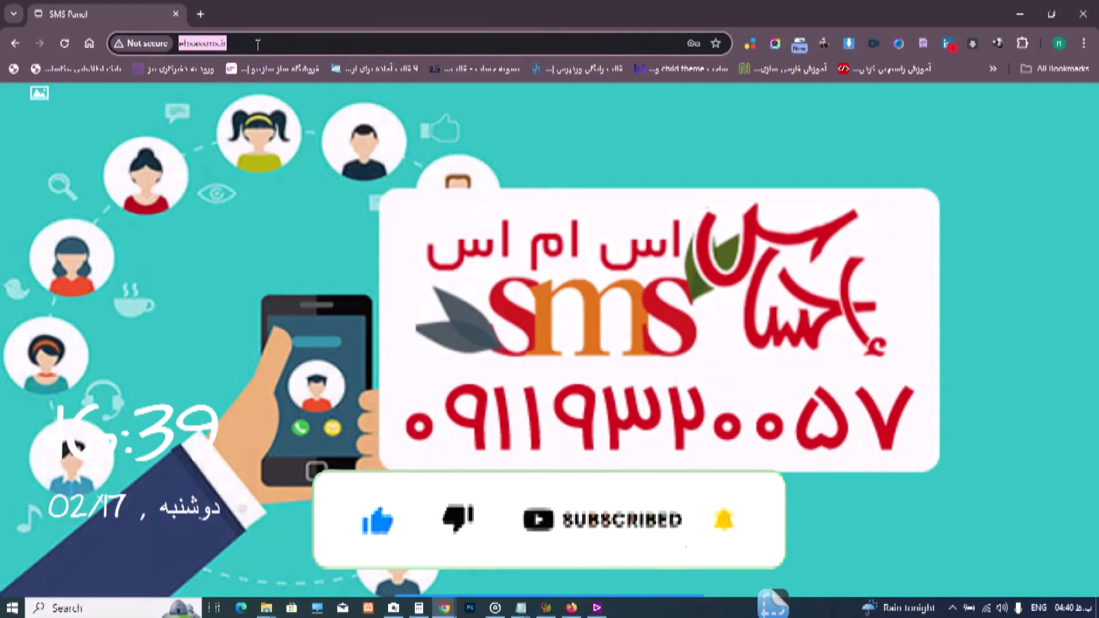
Load the site ehsassms.ir and open its online registration form from the login page
key(BackSpace)
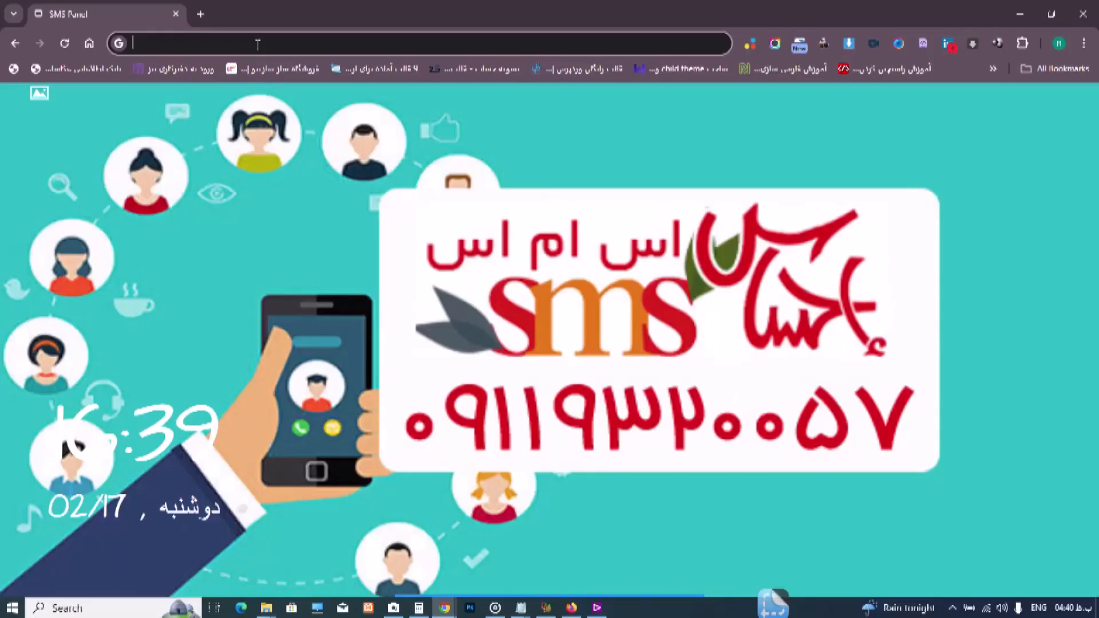
text(ehsas)
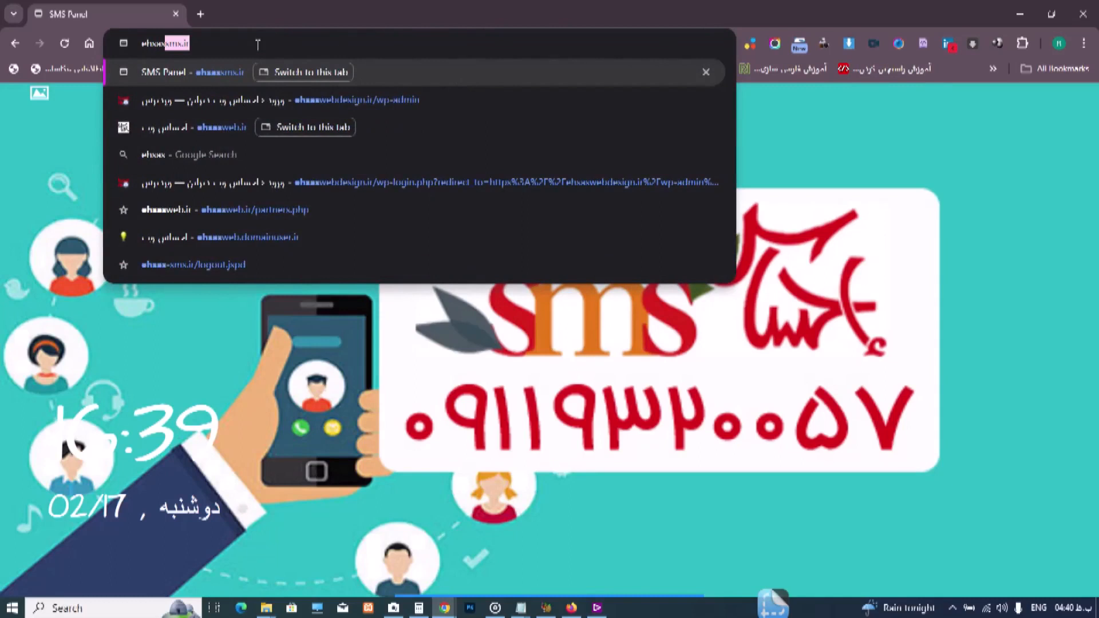
text(s)
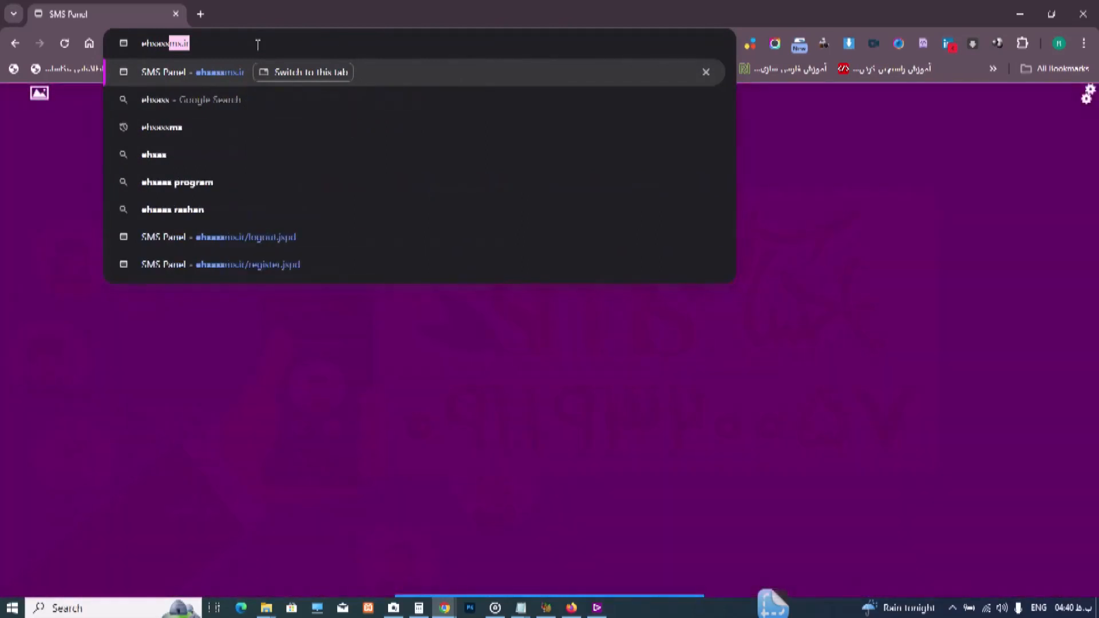
text(ms.ir)
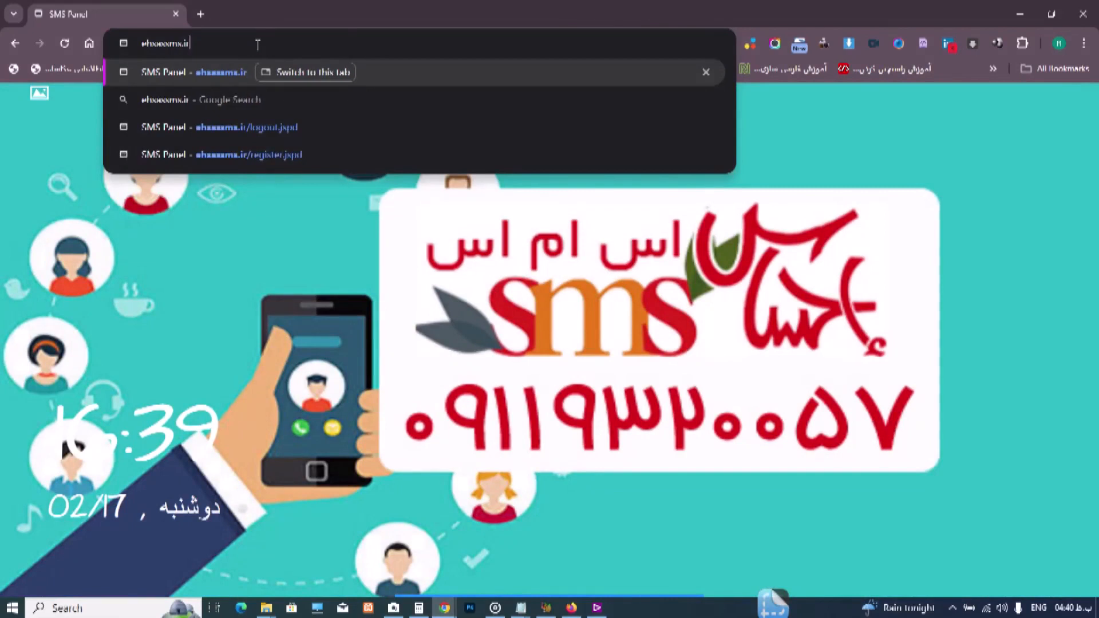
key(Return)
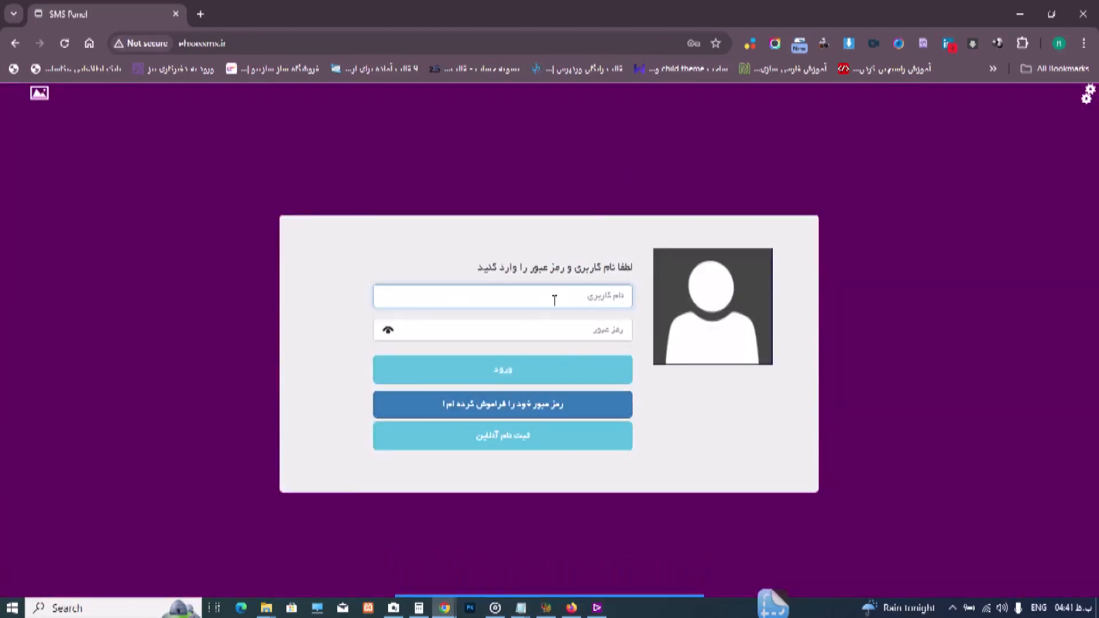
click(544, 442)
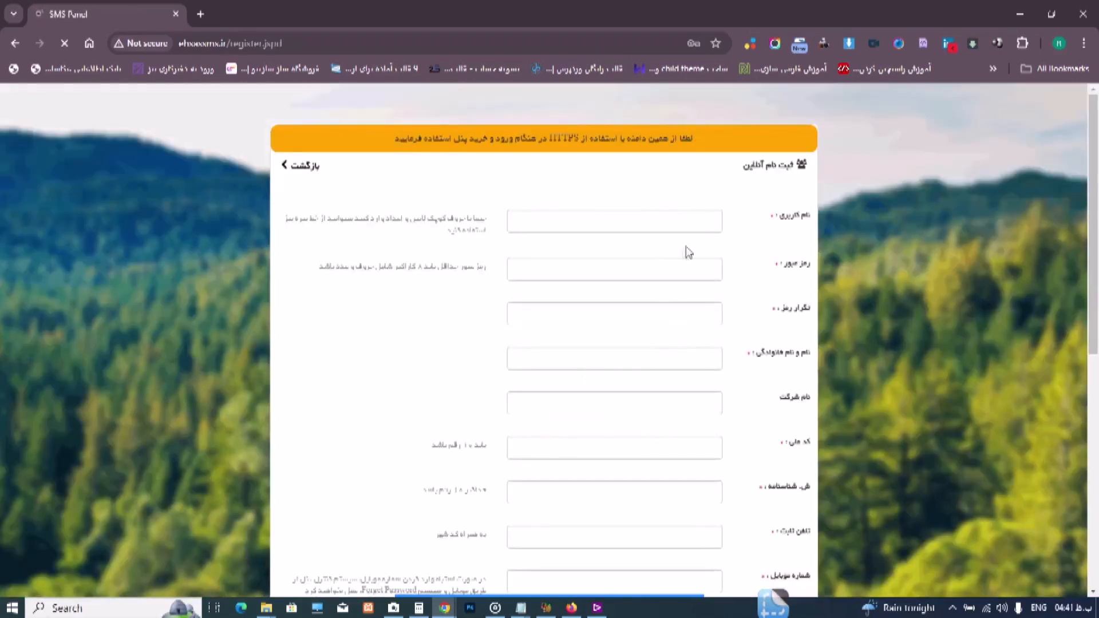
Examine the registration form's fields and entry hints, from username and password down to email and address
scroll(706, 233, down, 1)
click(628, 143)
click(421, 161)
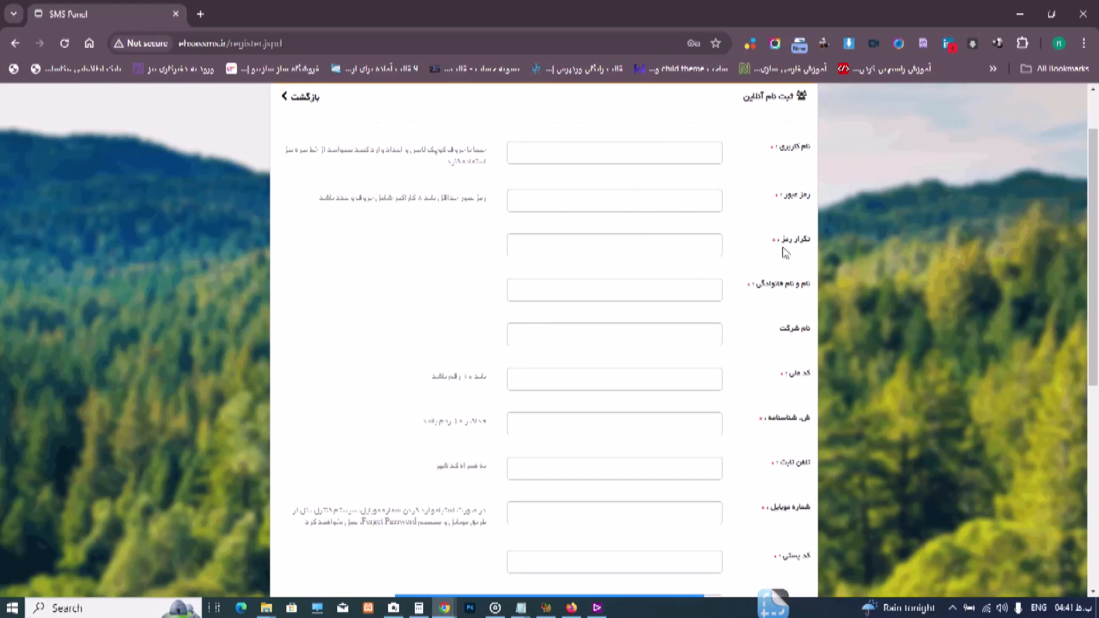
scroll(614, 241, down, 5)
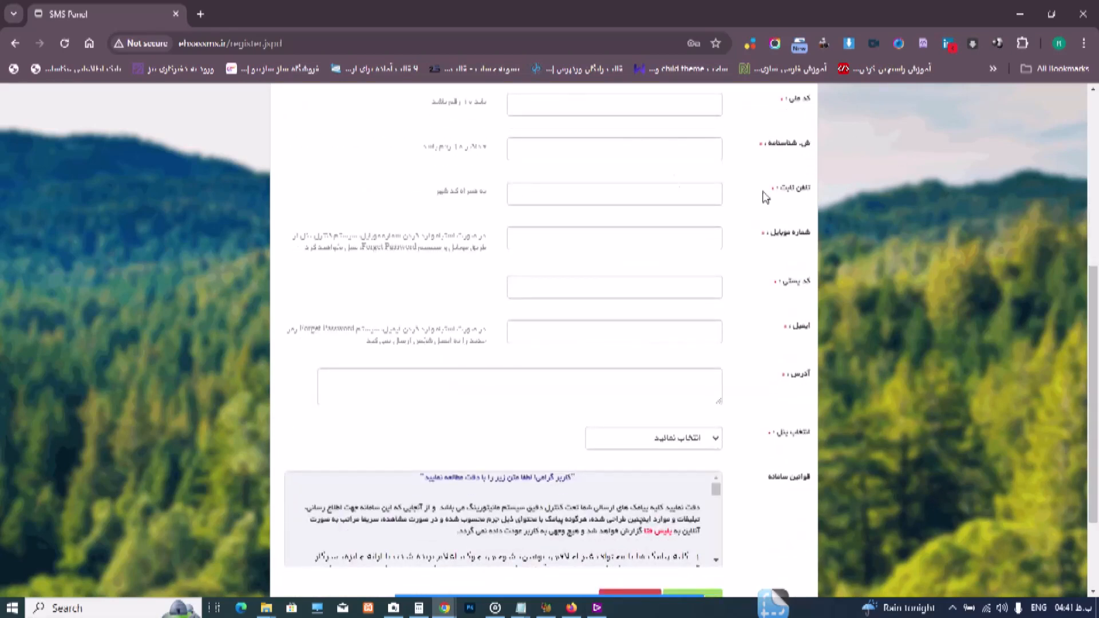
click(674, 150)
click(751, 183)
click(612, 331)
click(613, 331)
click(784, 350)
scroll(717, 421, down, 1)
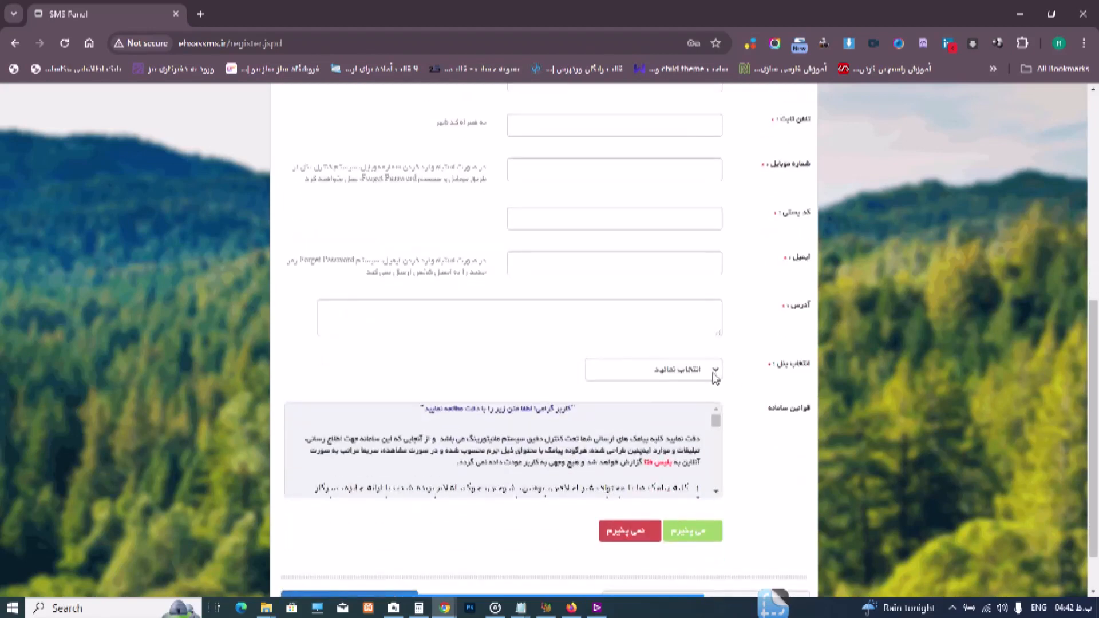
Review the available panel types without choosing one, and read the system rules through to the end of the registration form
click(716, 373)
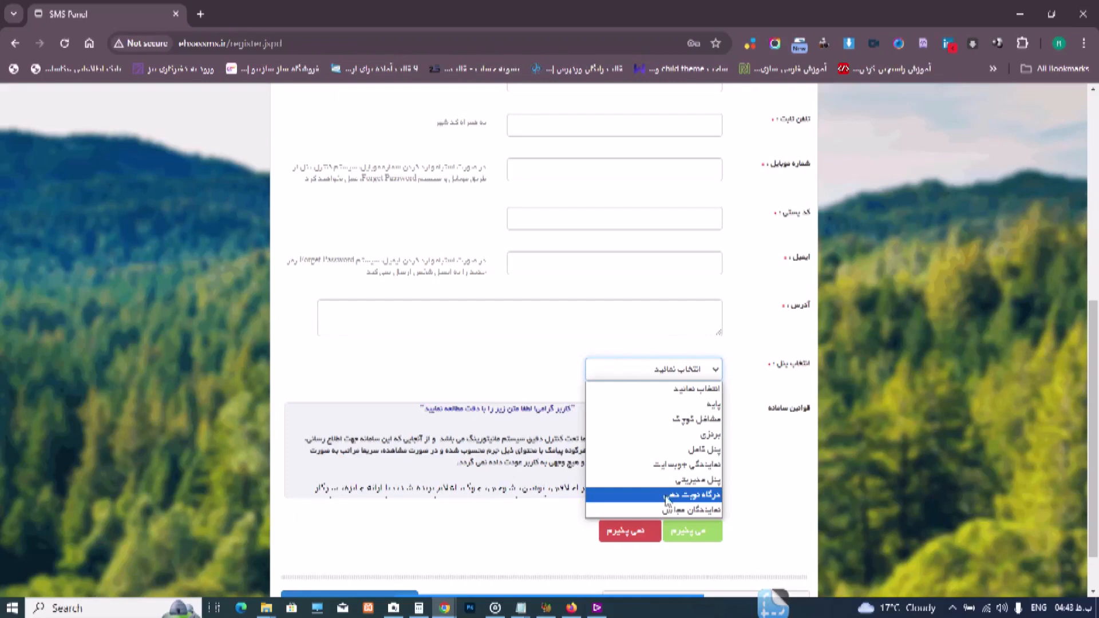
click(793, 500)
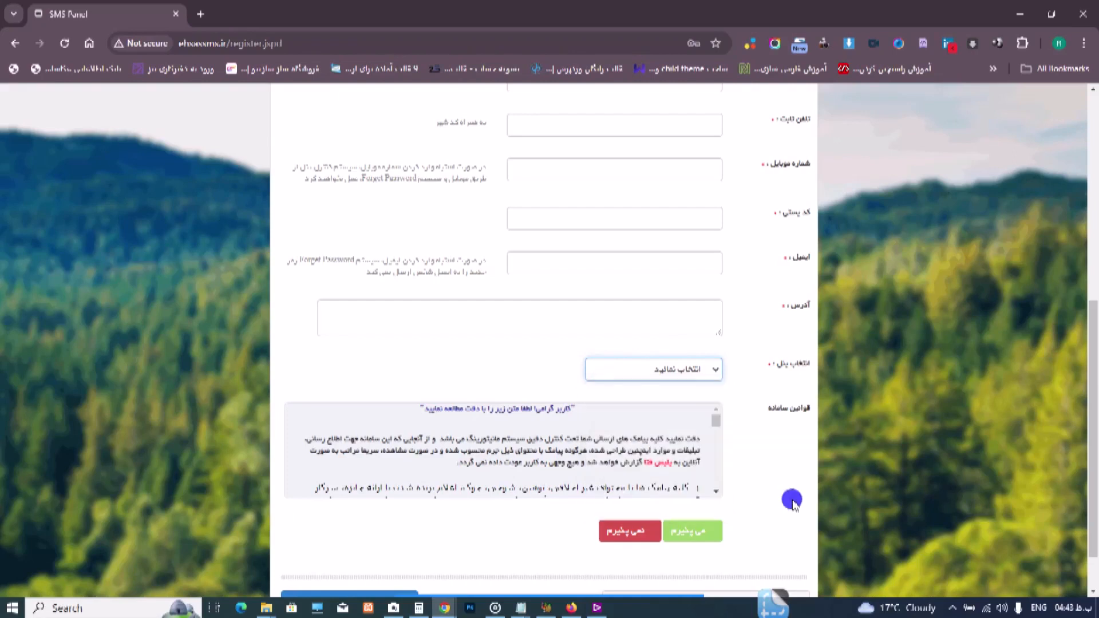
scroll(538, 488, down, 10)
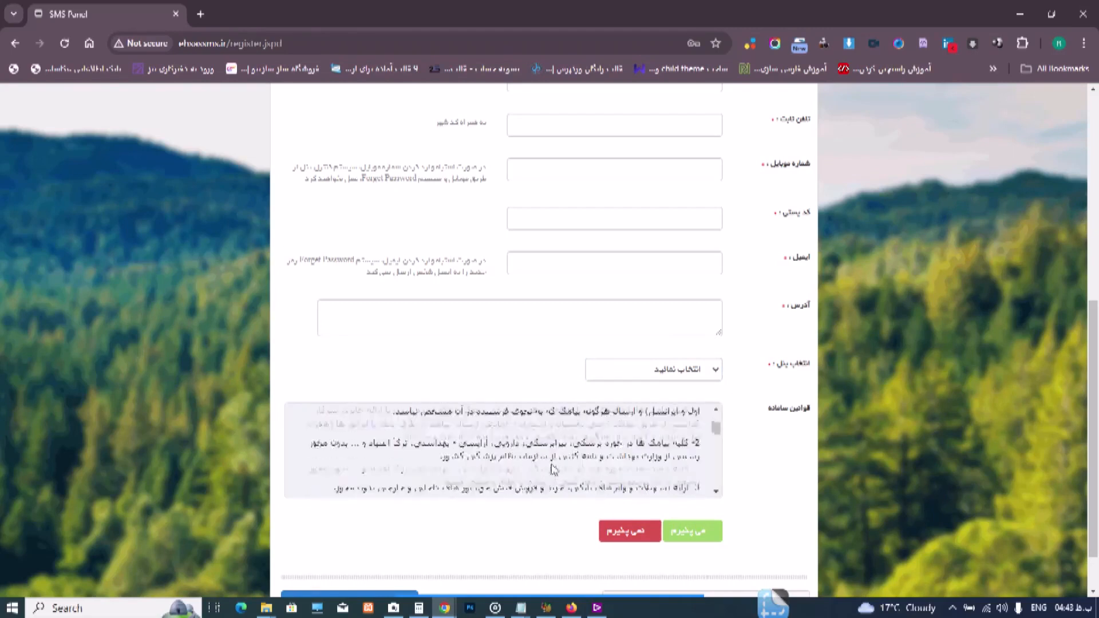
scroll(550, 458, up, 2)
scroll(550, 458, down, 2)
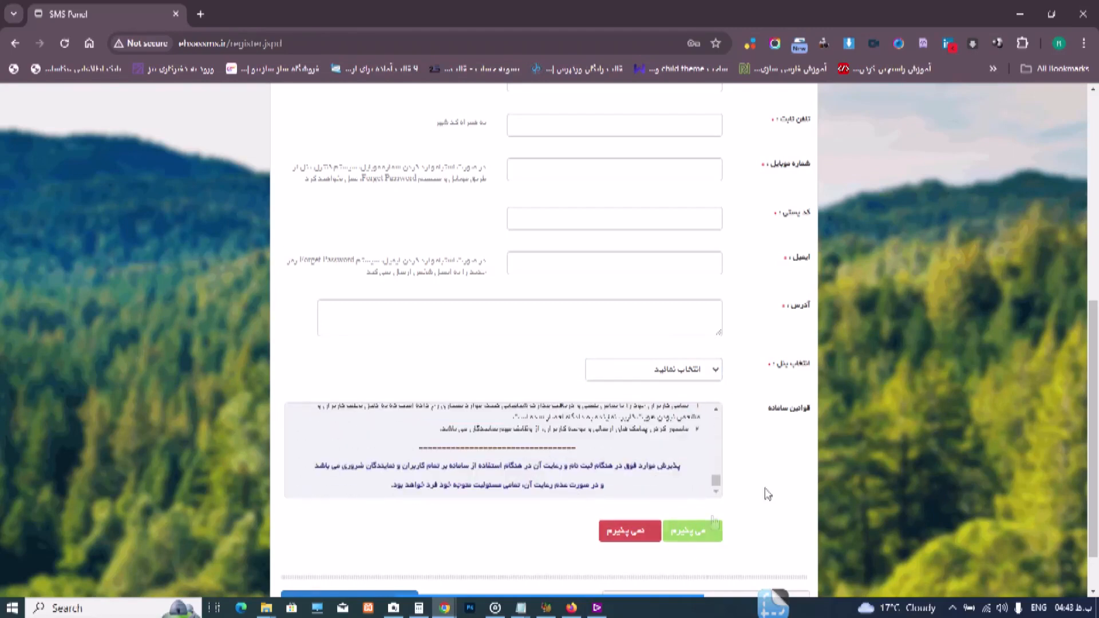
scroll(696, 504, down, 1)
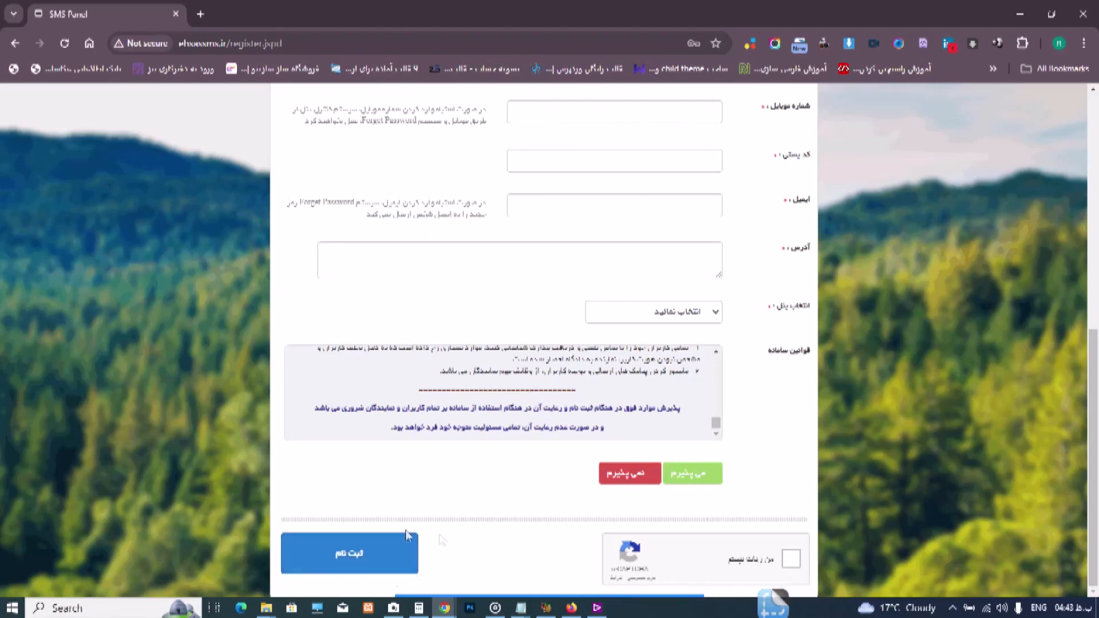
Go back from the registration form to the SMS panel's login page
scroll(474, 392, up, 10)
scroll(474, 391, up, 3)
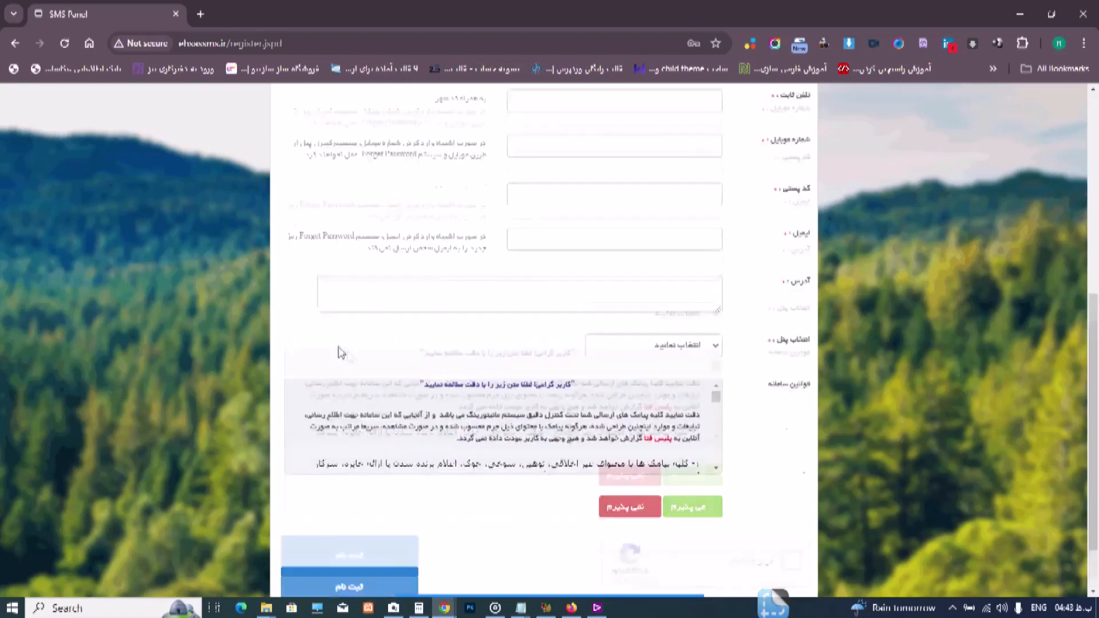
scroll(523, 307, up, 8)
click(315, 168)
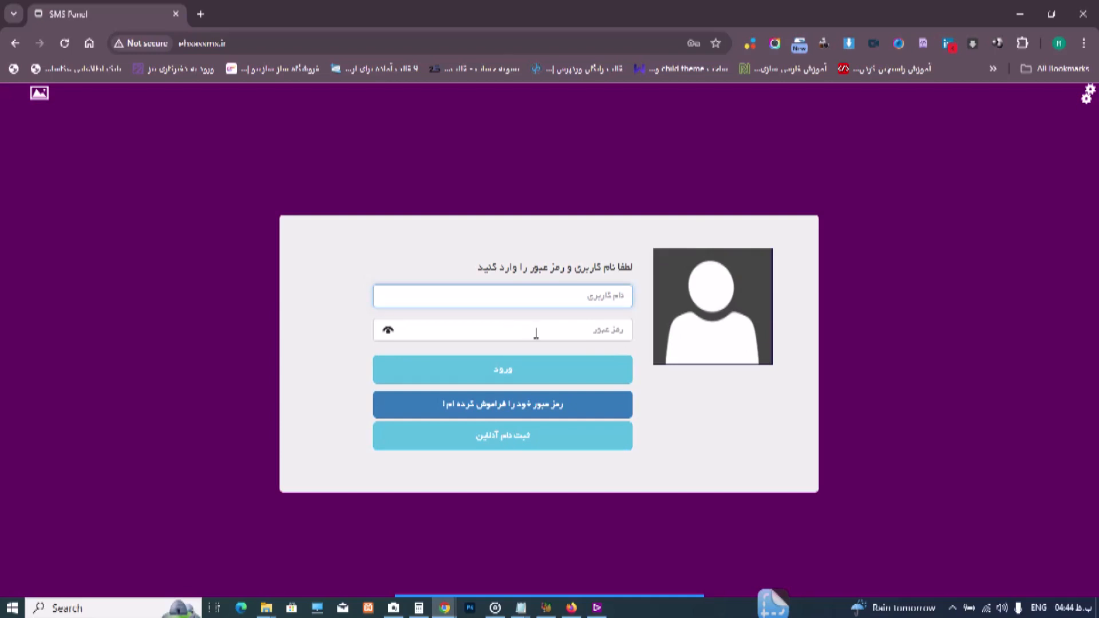
Reload the SMS panel page and dismiss its welcome screen to bring back the login form
mouse_move(698, 367)
click(64, 44)
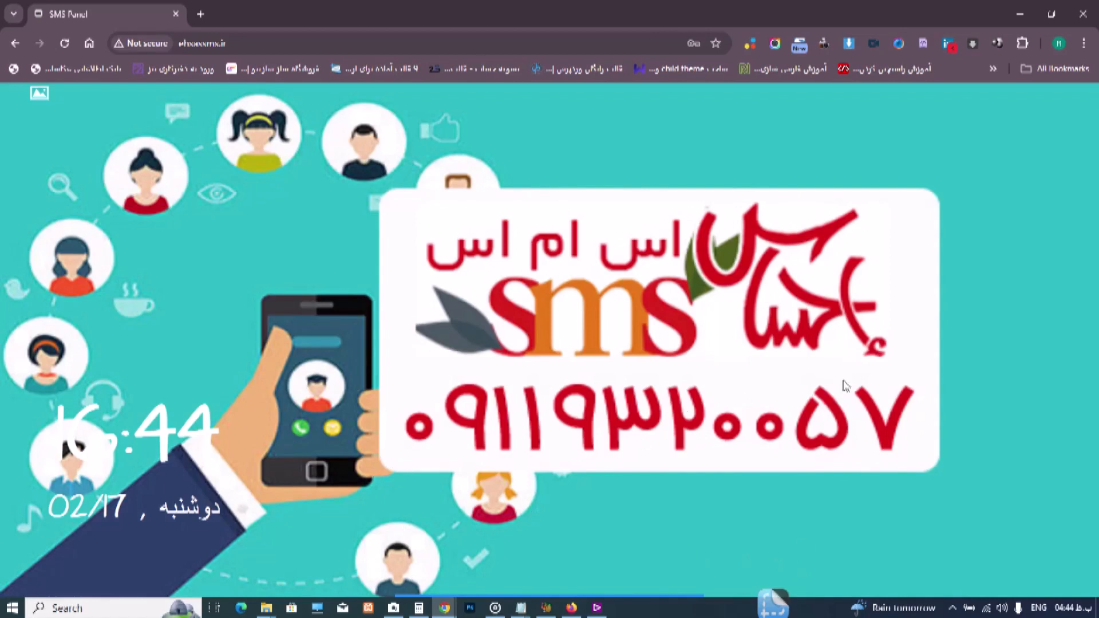
click(817, 380)
click(781, 387)
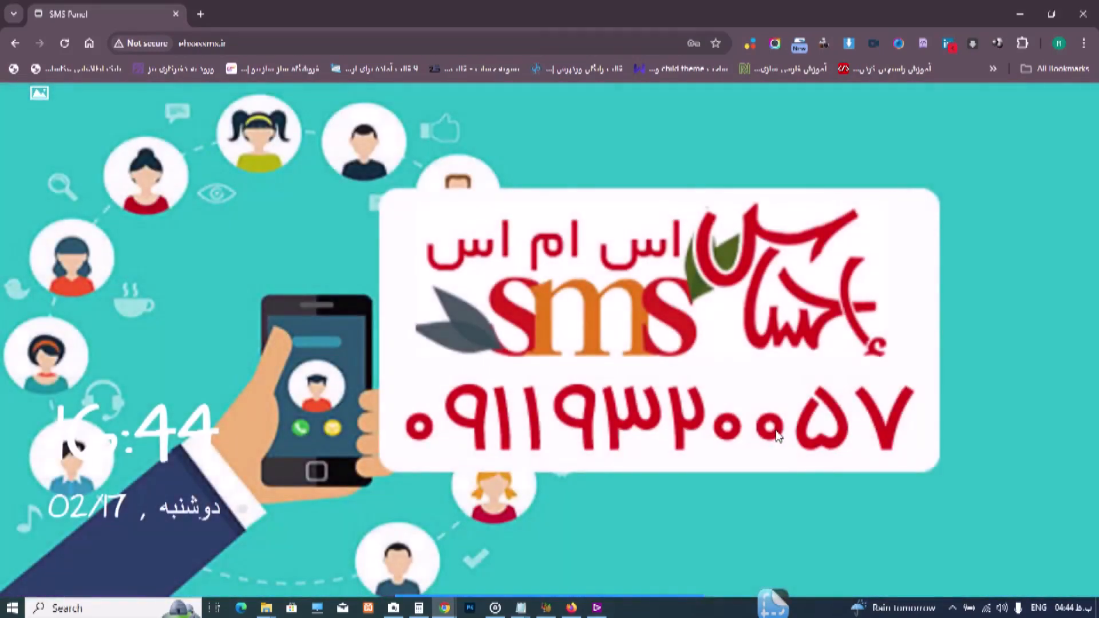
click(752, 435)
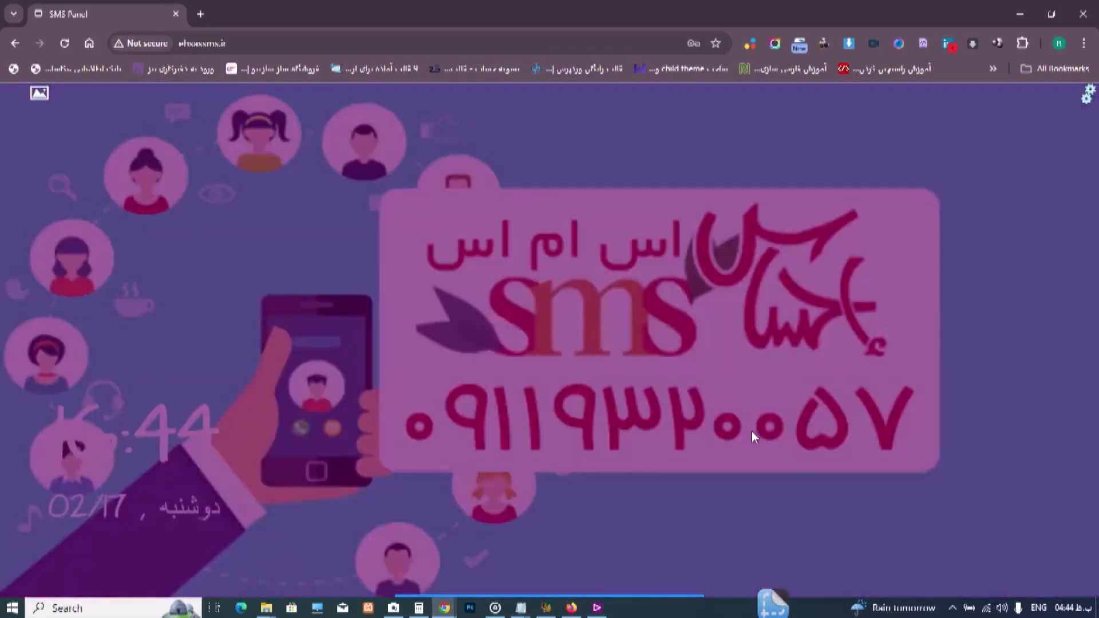